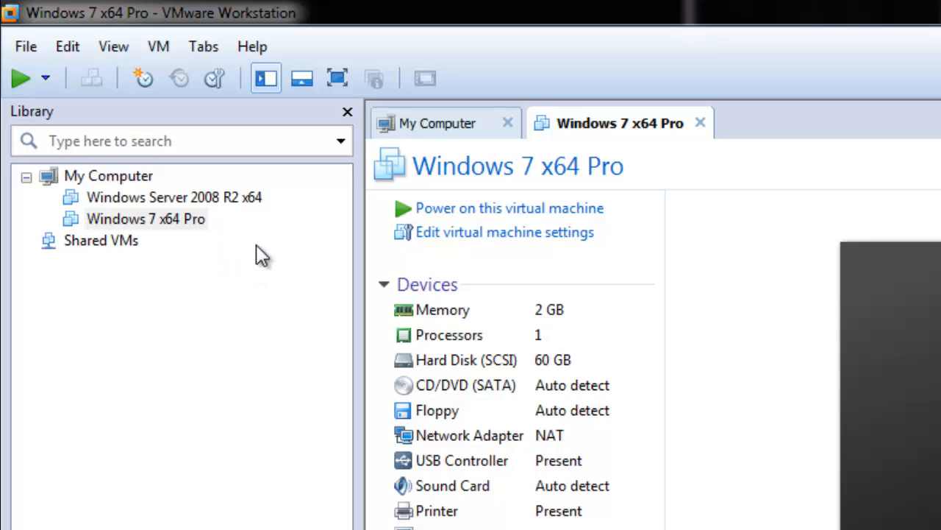
Start a new virtual machine with the Custom (advanced) configuration and Workstation 10.0 hardware compatibility
left_click(163, 311)
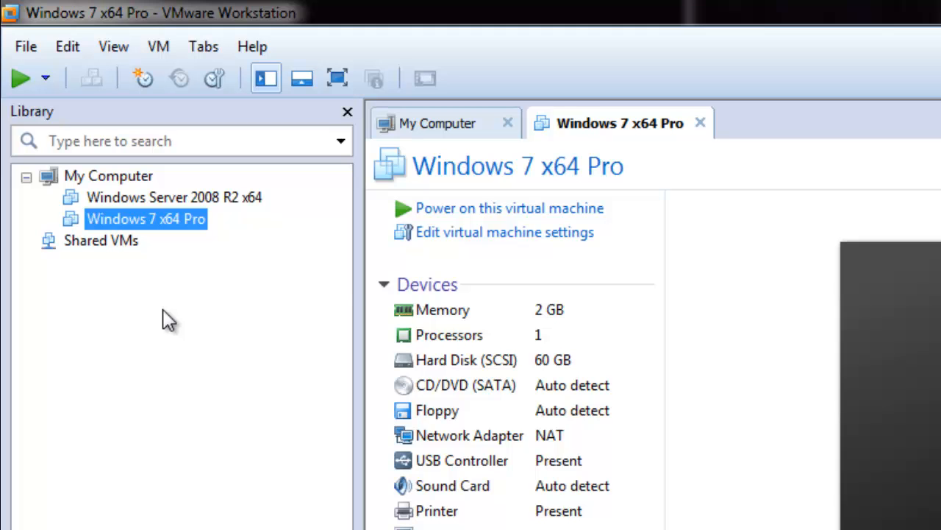
left_click(29, 49)
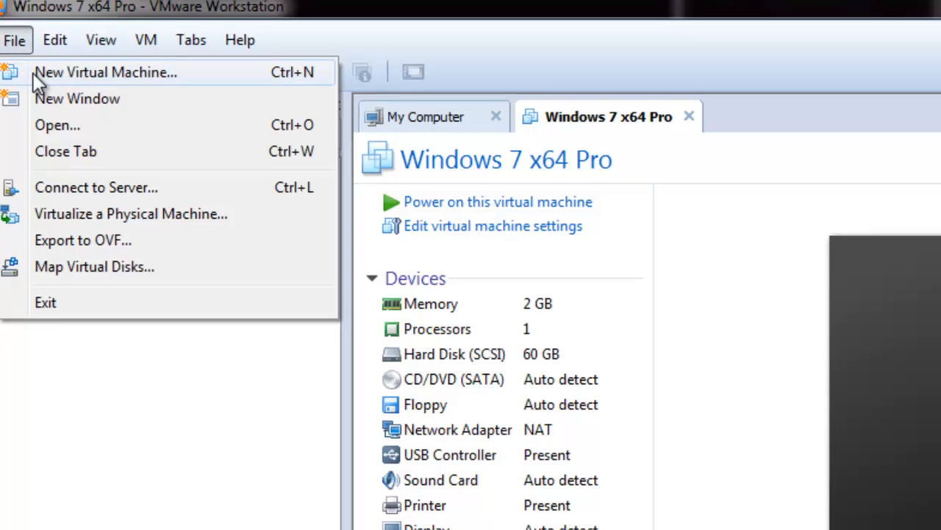
left_click(33, 73)
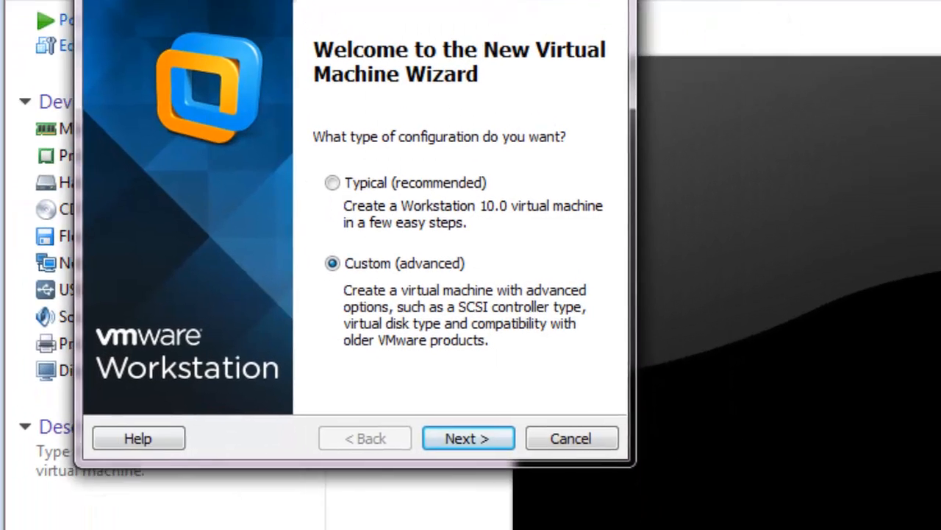
left_click_drag(277, 0, 324, 1)
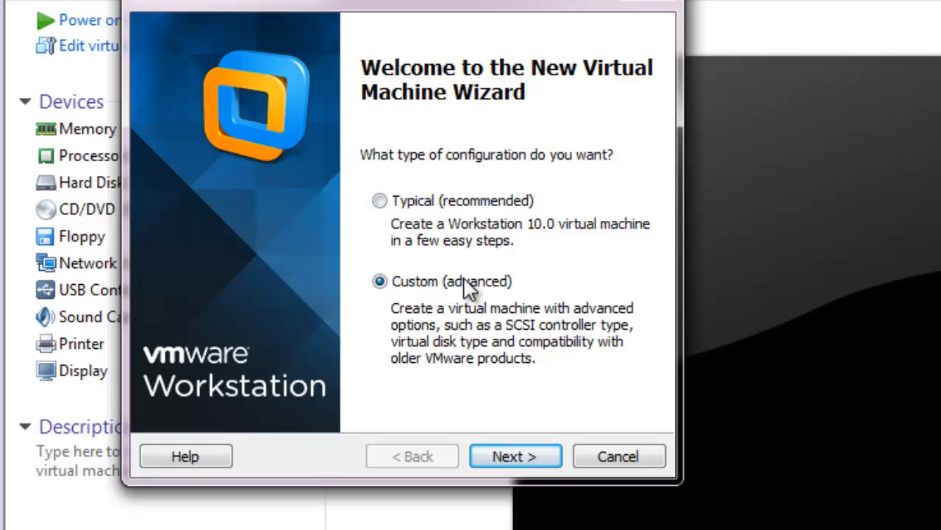
left_click(519, 462)
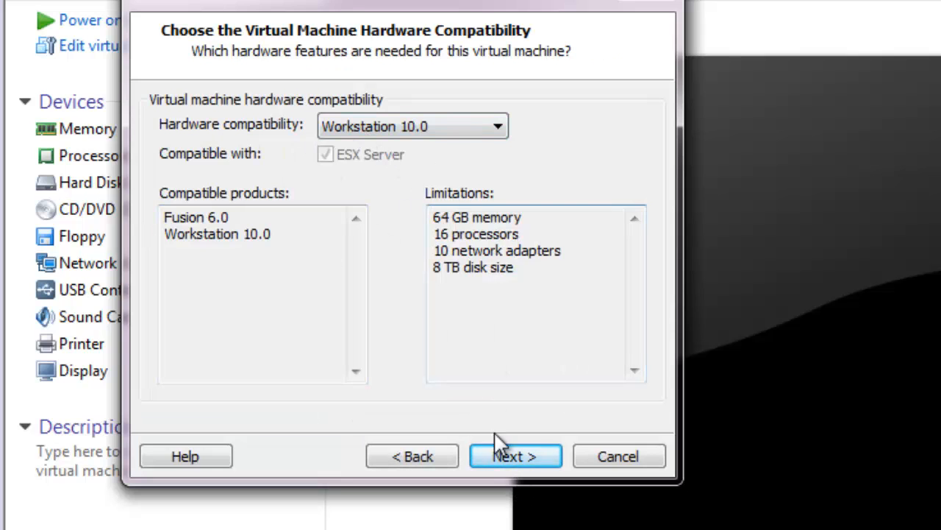
left_click(500, 461)
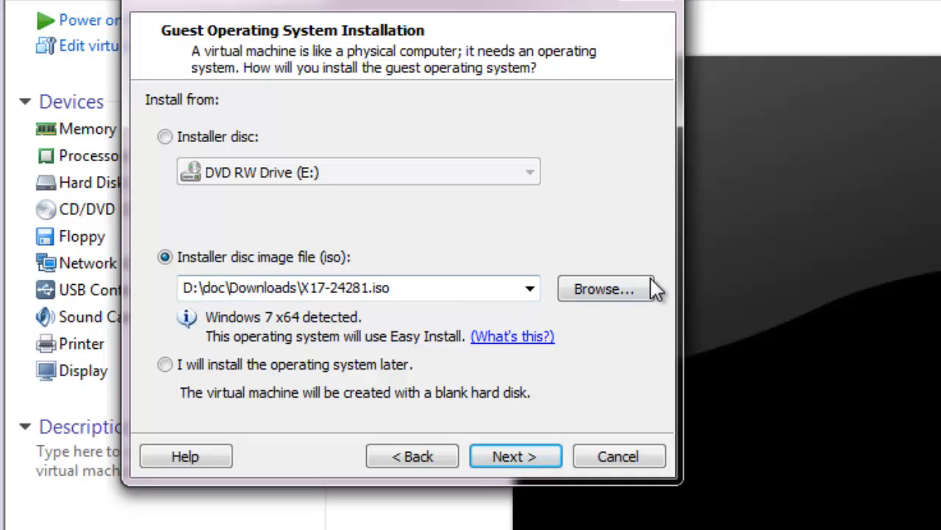
Use the Windows Server 2003 R2 ISO image from the Desktop as the guest operating system's installer disc image
left_click(623, 289)
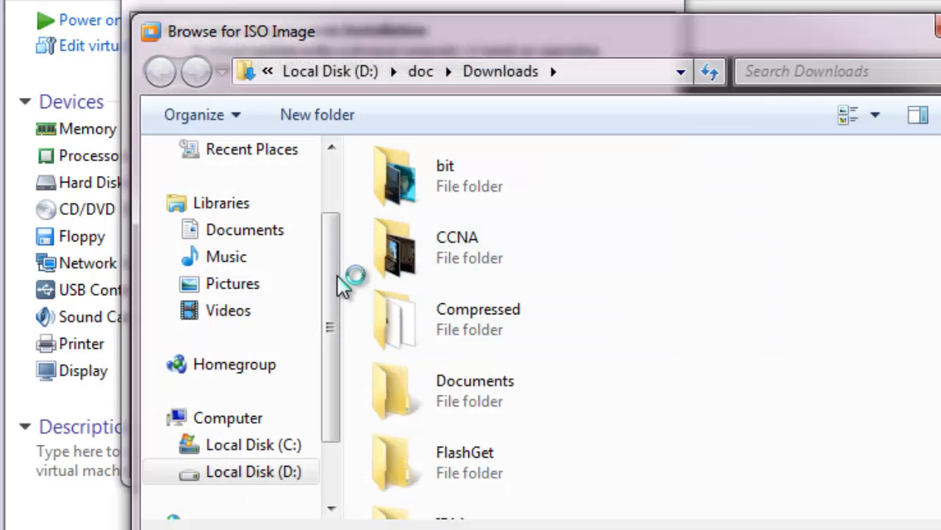
left_click(269, 188)
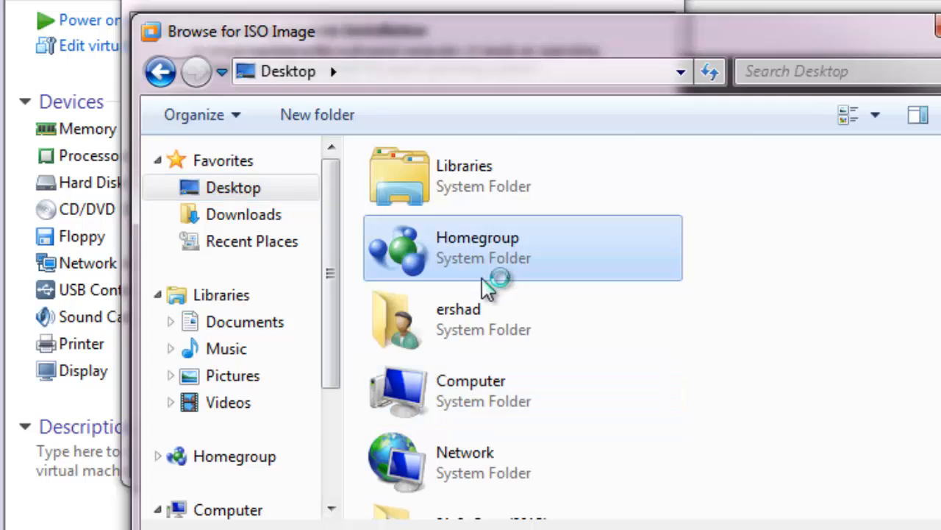
scroll(486, 302, "down", 5)
double_click(505, 503)
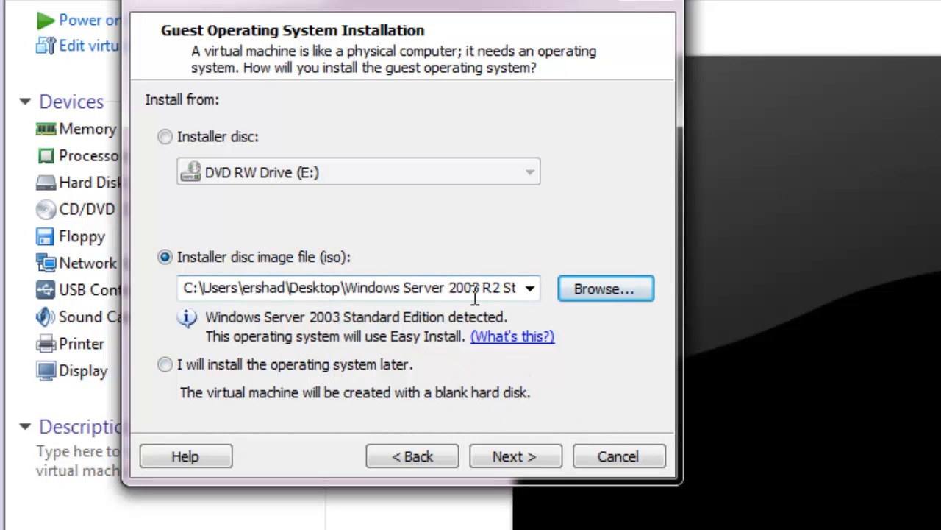
left_click(509, 456)
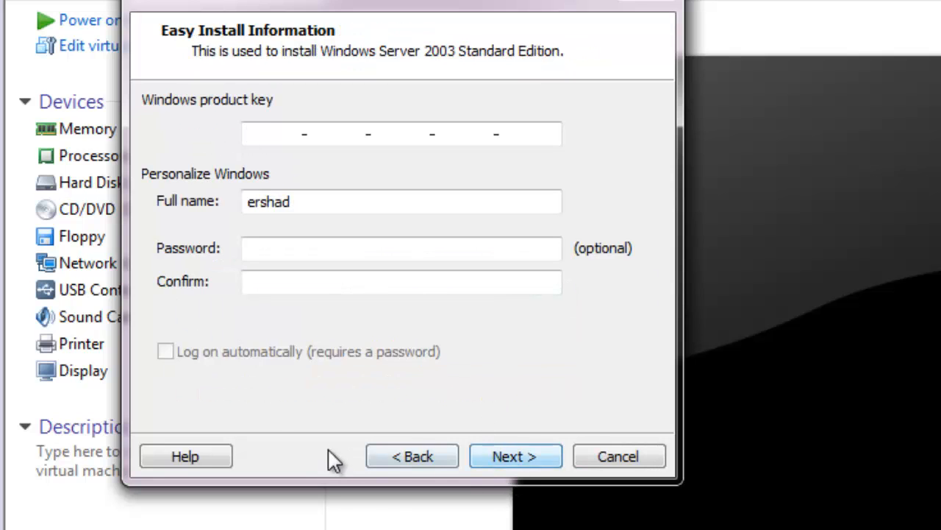
Clear the prefilled full name in the Easy Install information
left_click_drag(346, 3, 427, 76)
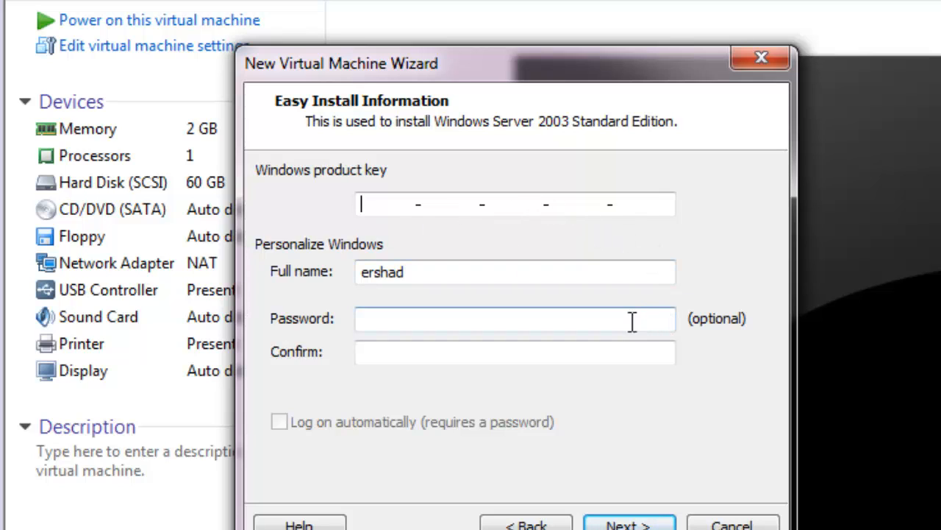
double_click(457, 267)
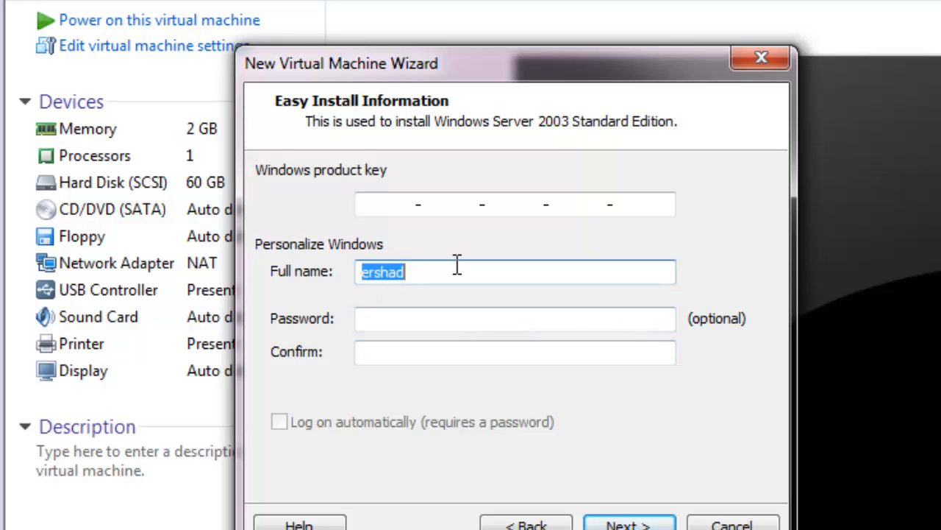
key("BackSpace")
type("user")
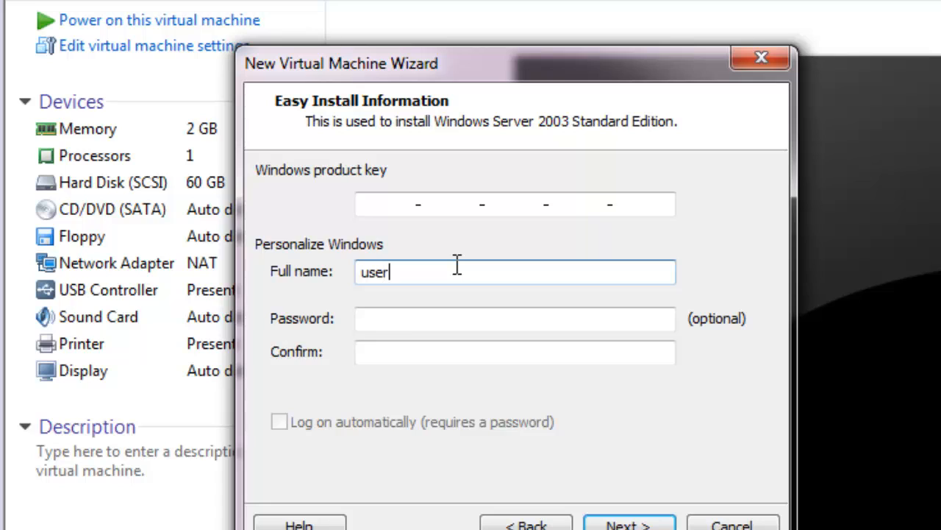
key("BackSpace")
key("BackSpace")
key("BackSpace")
key("BackSpace")
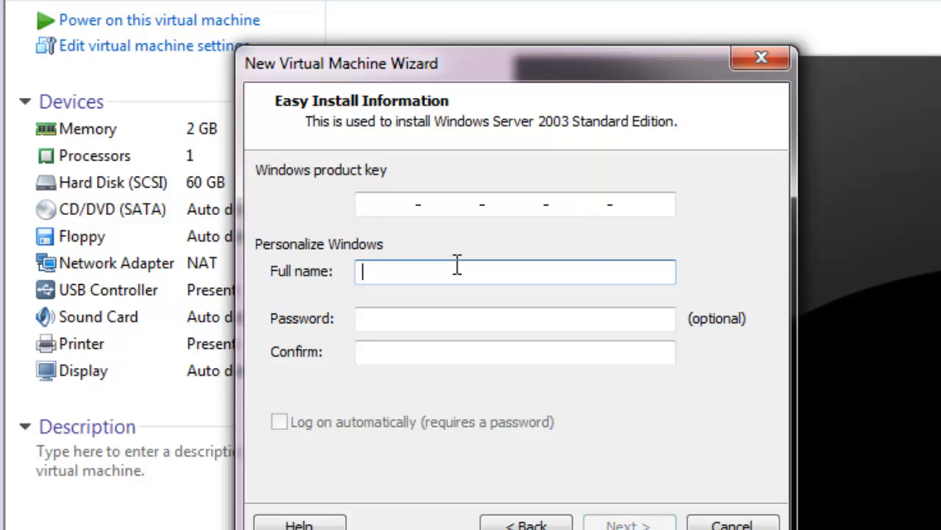
Enter a new full name without a product key or password, and keep Windows Server 2003 Standard Edition as the virtual machine name
type("dono")
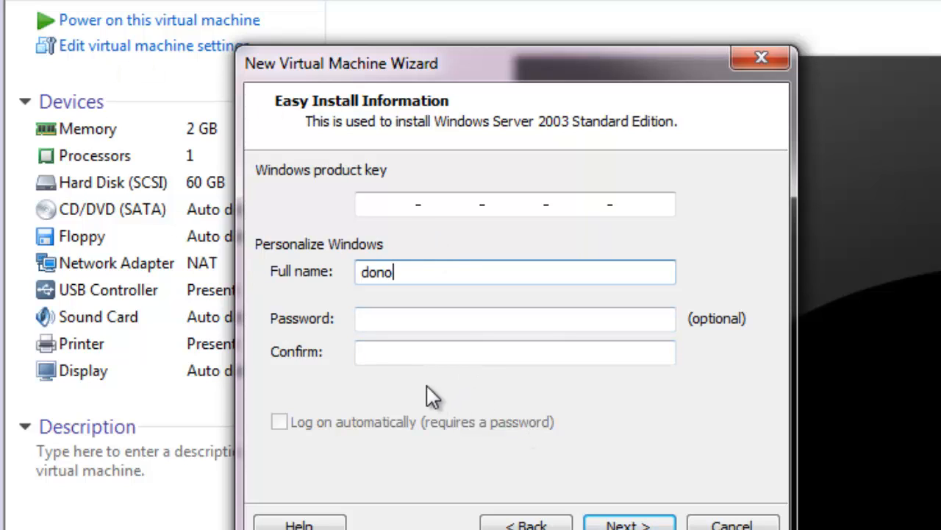
left_click(629, 524)
right_click(404, 220)
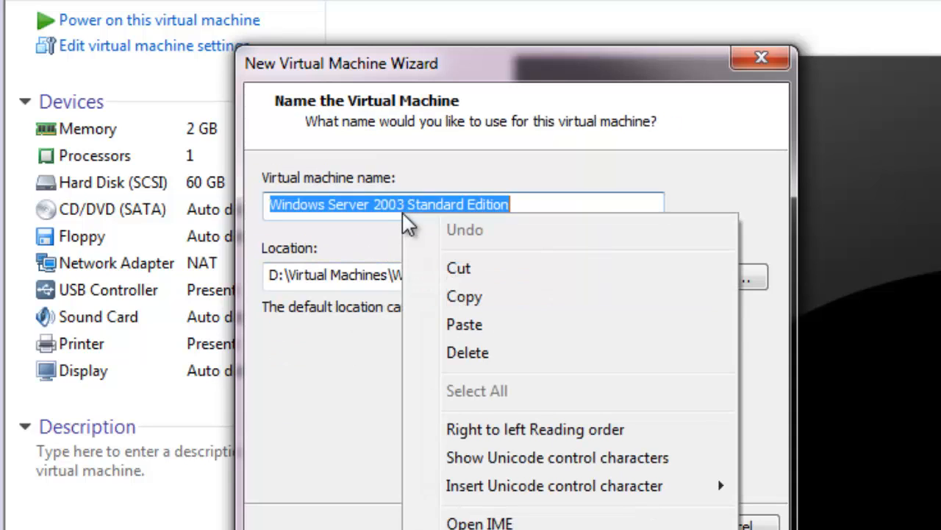
left_click(450, 296)
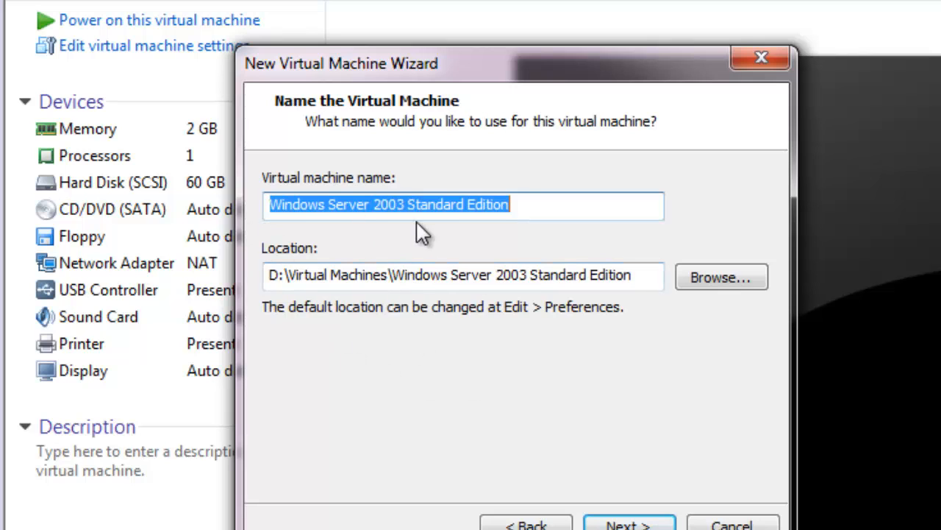
left_click(528, 203)
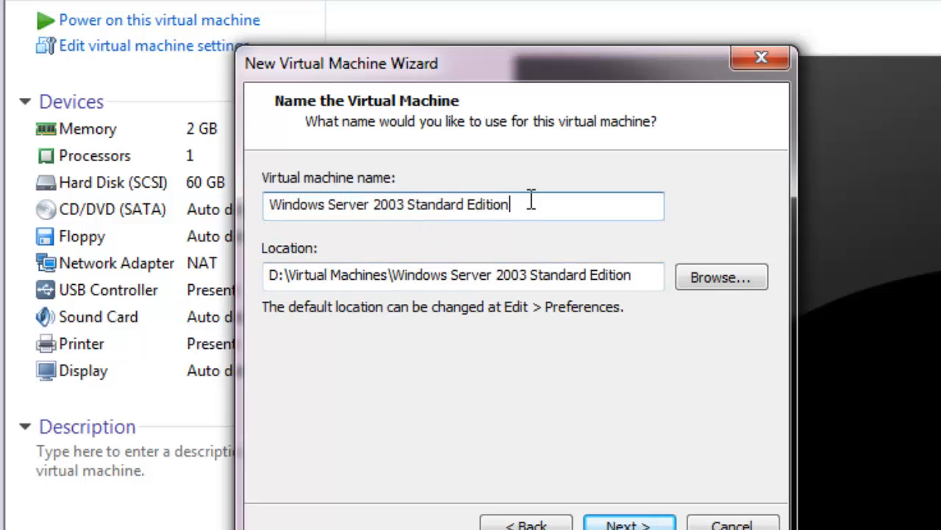
left_click(651, 523)
Set the virtual machine's memory to 1024 MB
left_click(624, 522)
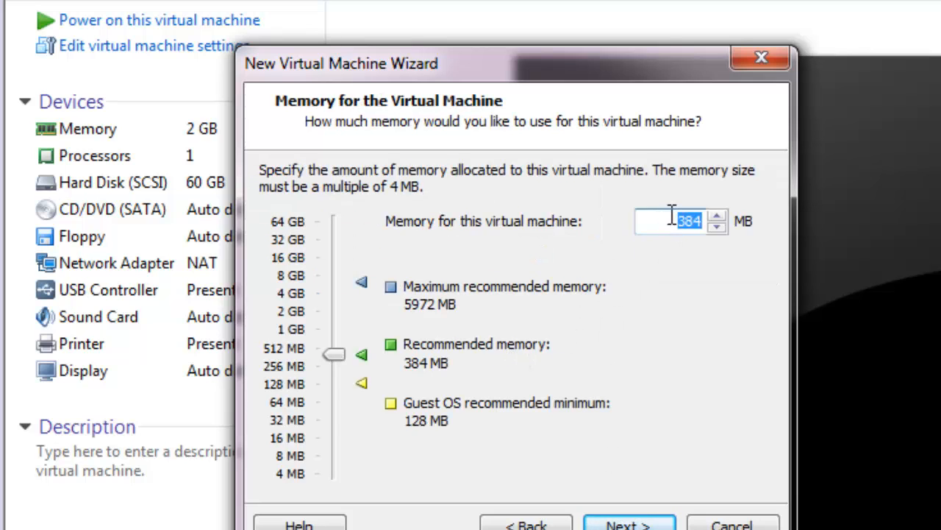
type("1024")
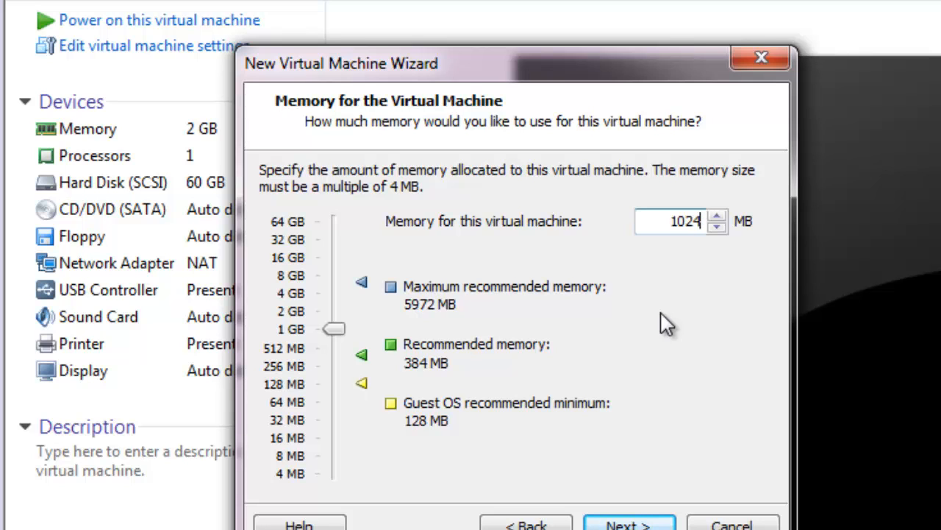
left_click(664, 527)
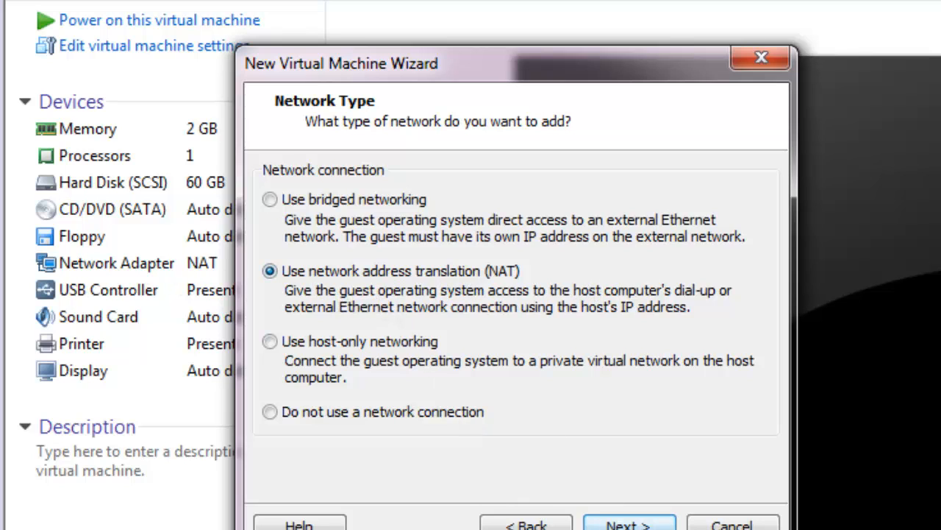
Accept NAT networking, the LSI Logic controller and the SCSI disk type, and choose to create a new virtual disk
left_click(629, 525)
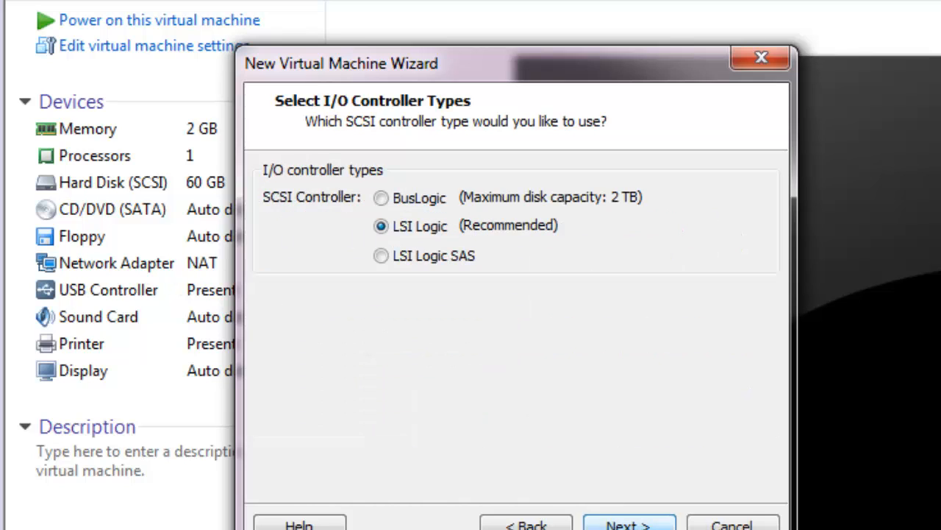
left_click(598, 525)
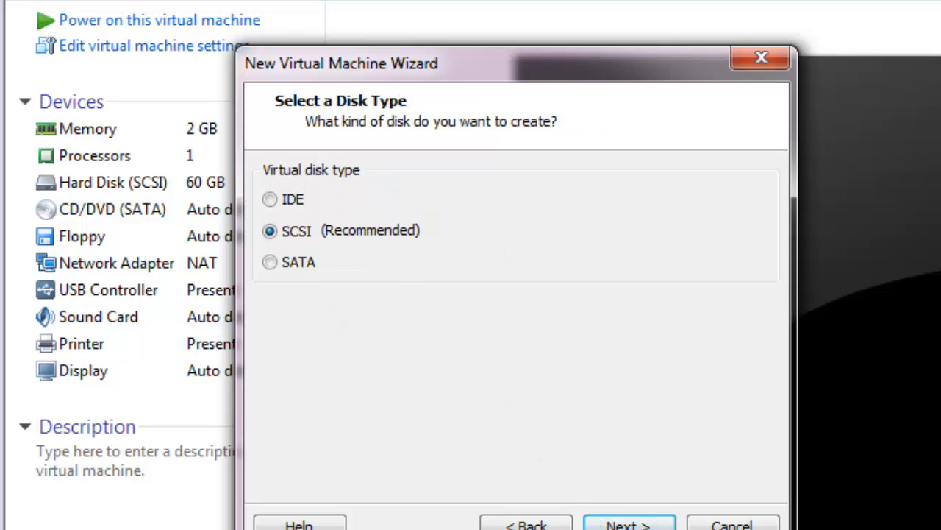
left_click(629, 525)
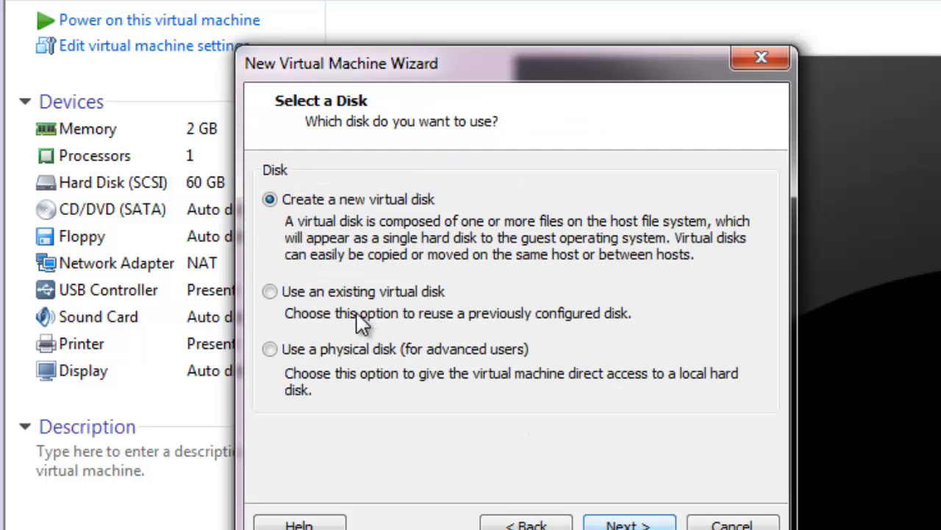
left_click(624, 524)
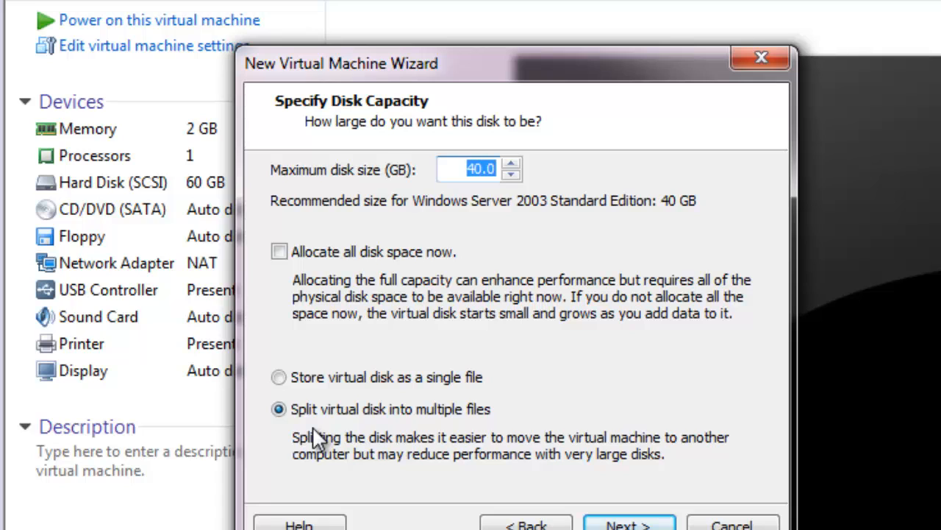
Store the 40 GB virtual disk as a single file named Windows Server 2003 Standard Edition.vmdk
left_click(321, 375)
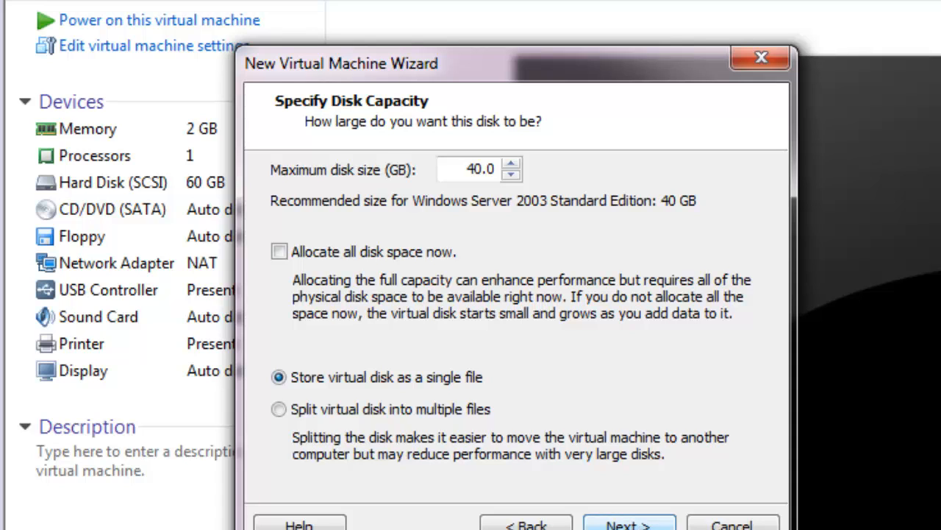
left_click(629, 524)
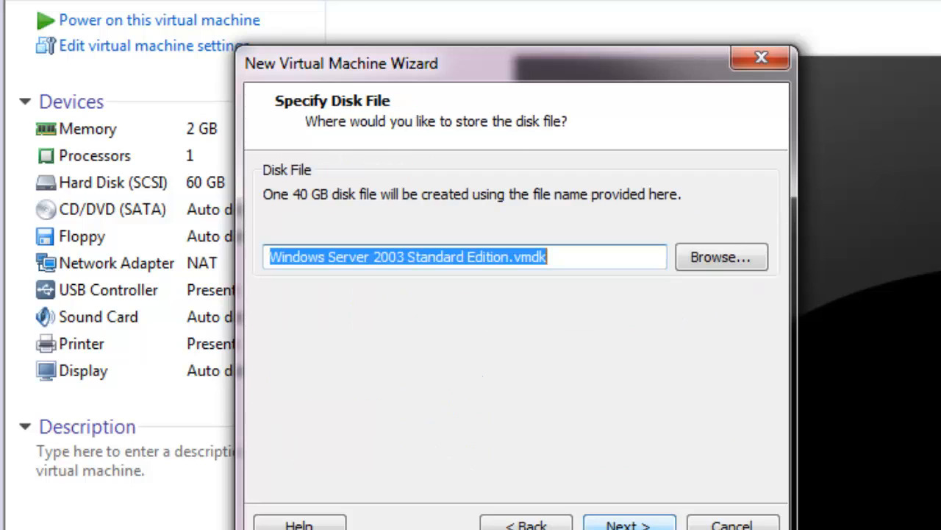
left_click(610, 523)
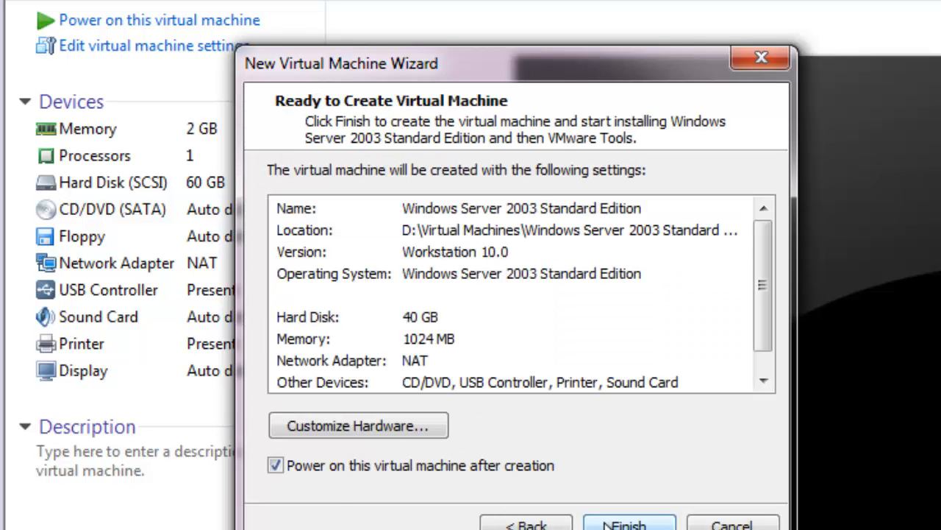
Check the USB controller options in the custom hardware settings, keeping USB 2.0 compatibility
left_click(410, 426)
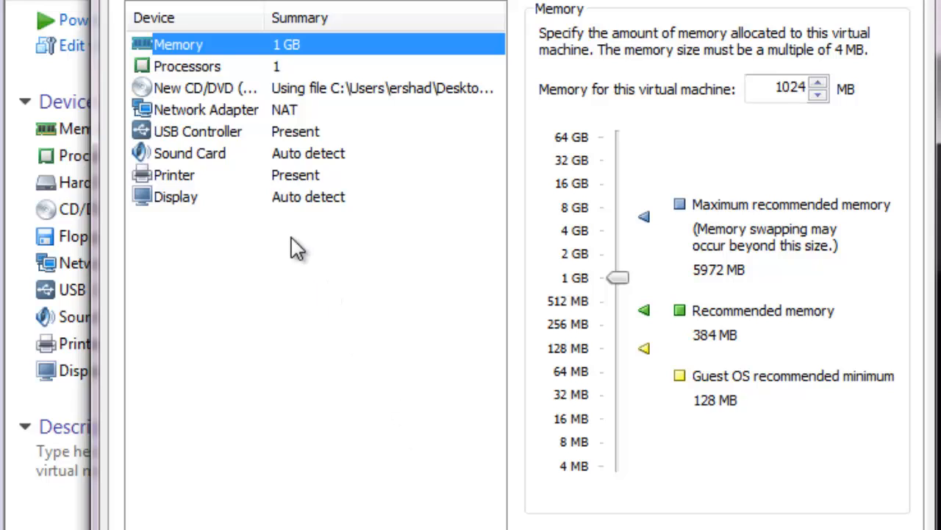
left_click(206, 132)
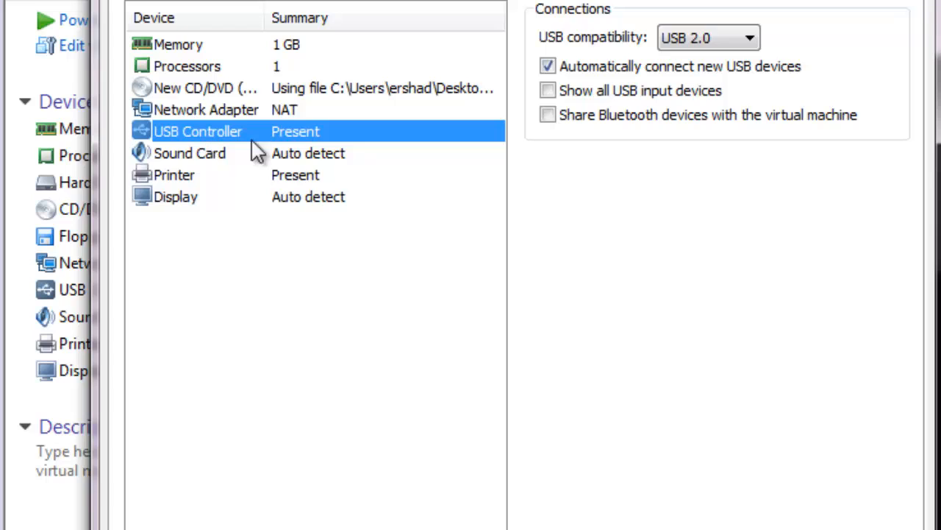
left_click(732, 42)
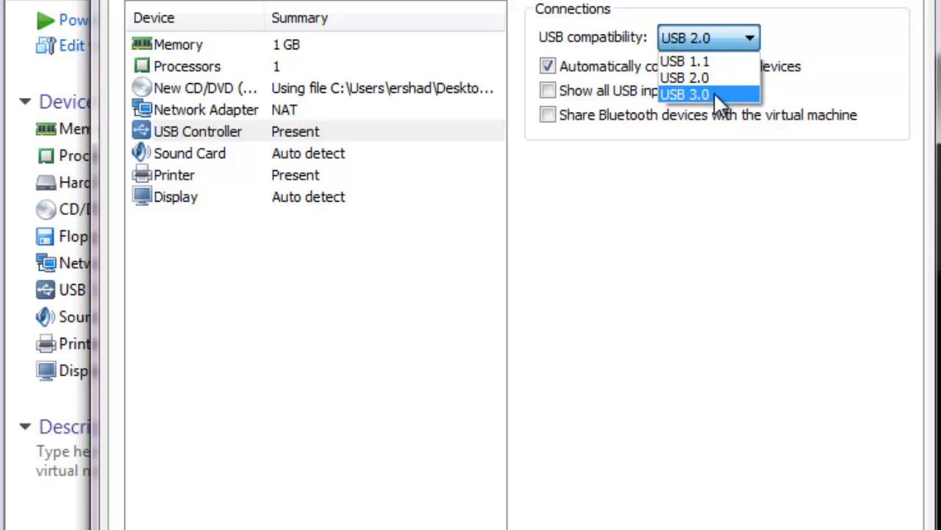
left_click(745, 78)
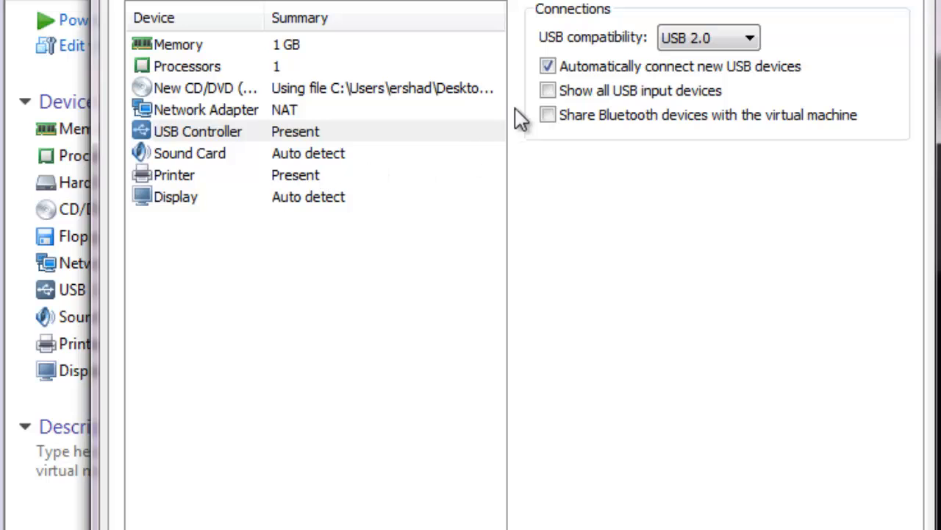
left_click(548, 91)
key("Escape")
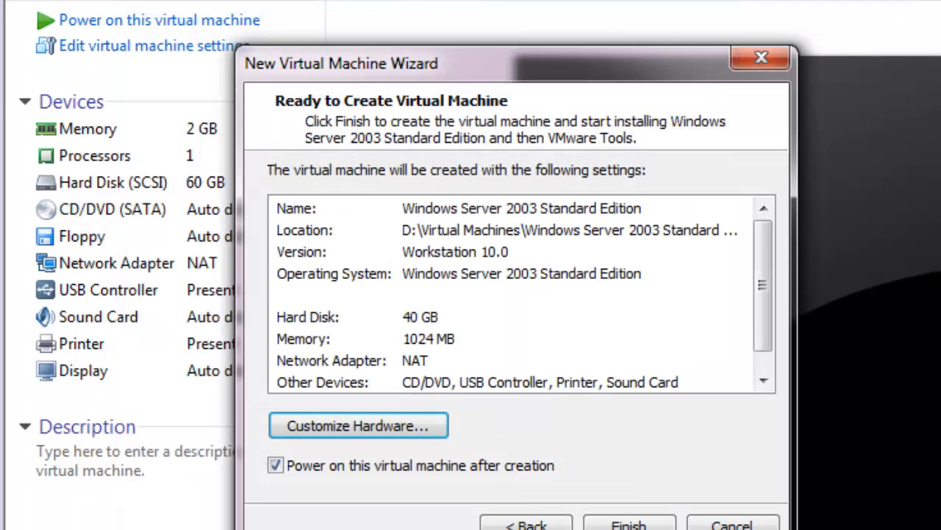
Create and power on the virtual machine, then cancel the software update check and dismiss its dialog
left_click(629, 524)
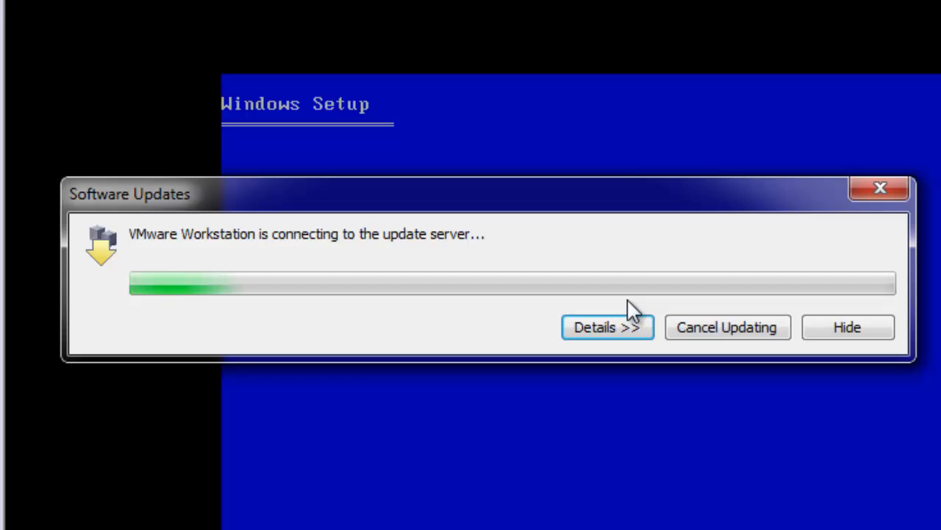
left_click(756, 330)
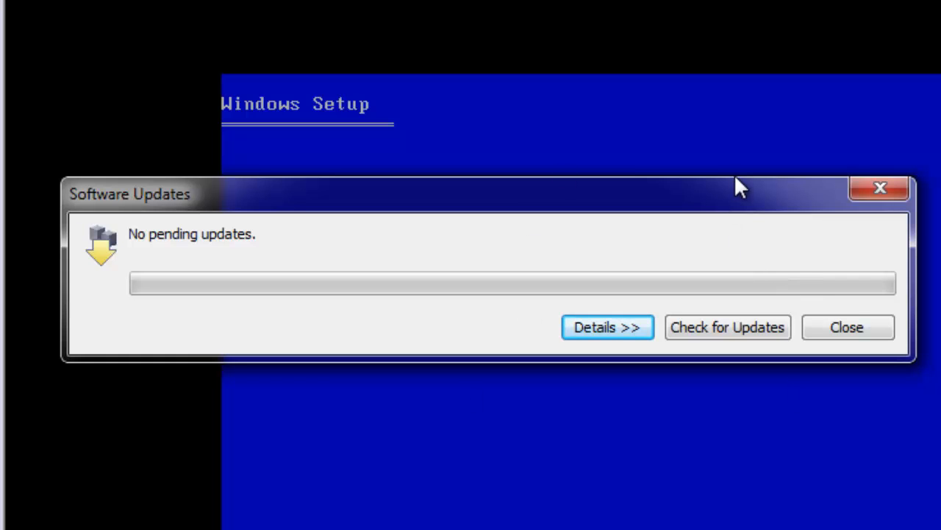
left_click(846, 332)
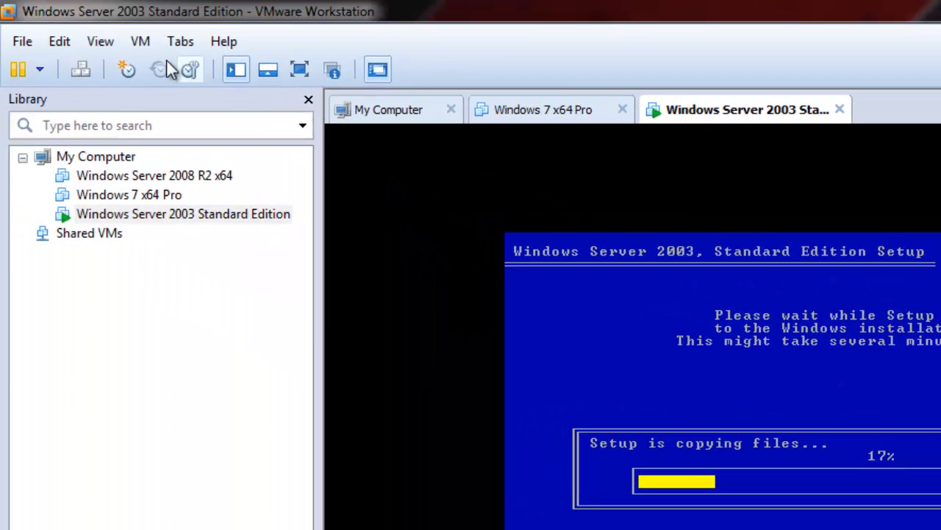
left_click(141, 42)
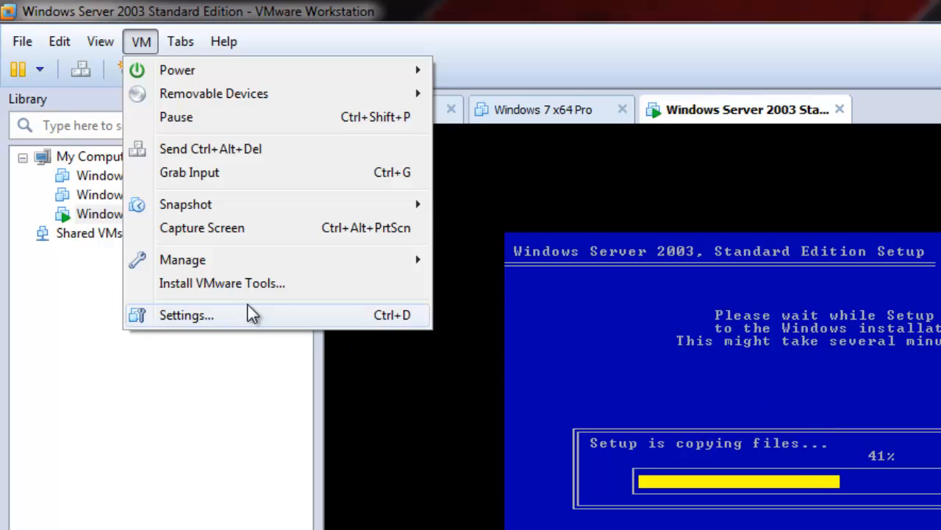
left_click(460, 457)
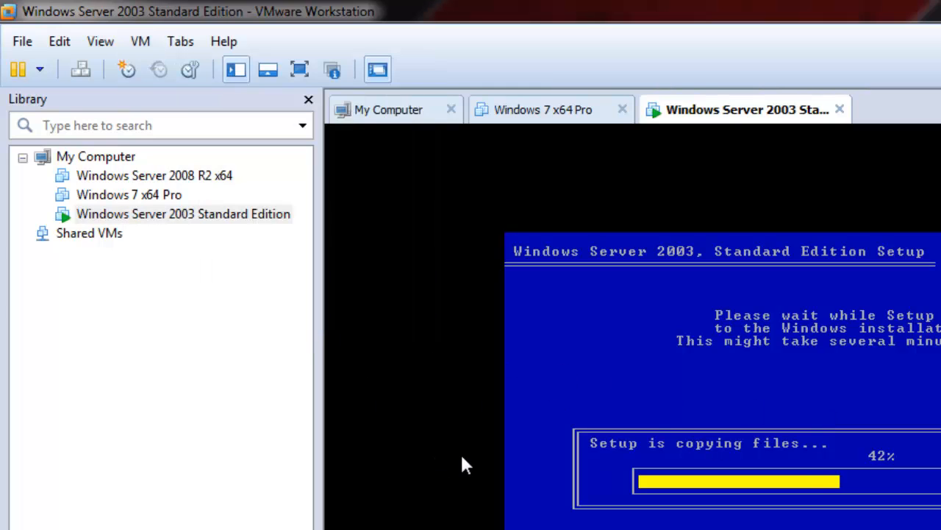